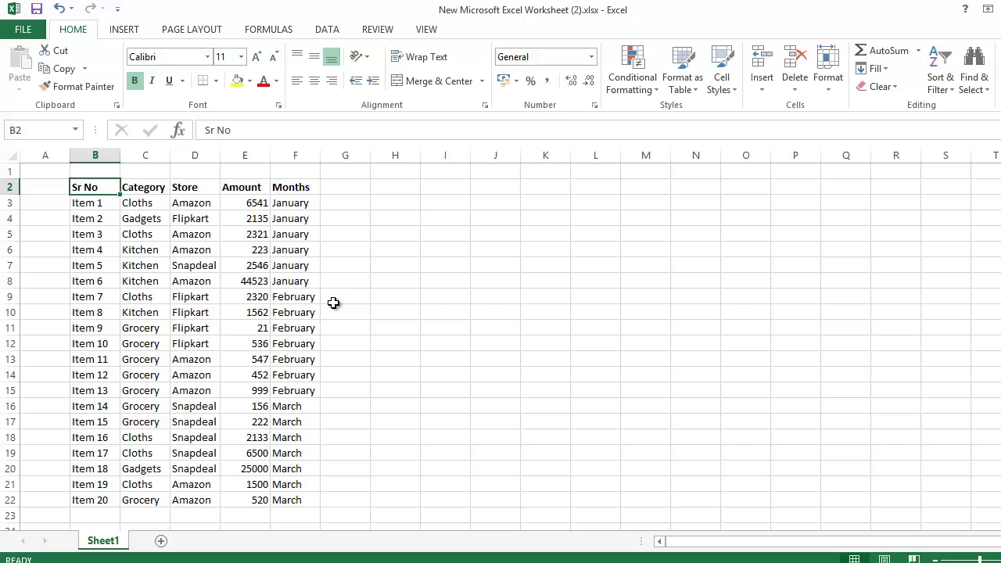
Examine the Sr No, Category, Store, Amount and Months columns of the item data on Sheet1.
key(Down)
key(Down)
key(Down)
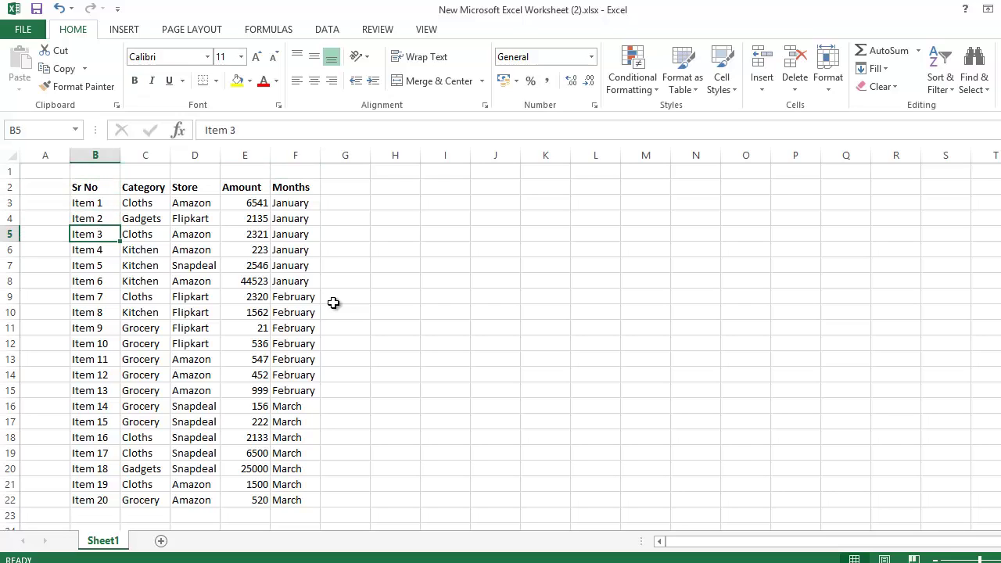
key(Down)
key(Down)
key(Down)
key(Down)
key(Down)
key(Down)
key(Down)
key(Down)
key(Down)
key(Down)
key(Down)
key(Down)
key(Down)
key(Down)
key(Down)
key(Down)
key(Down)
key(Right)
key(Up)
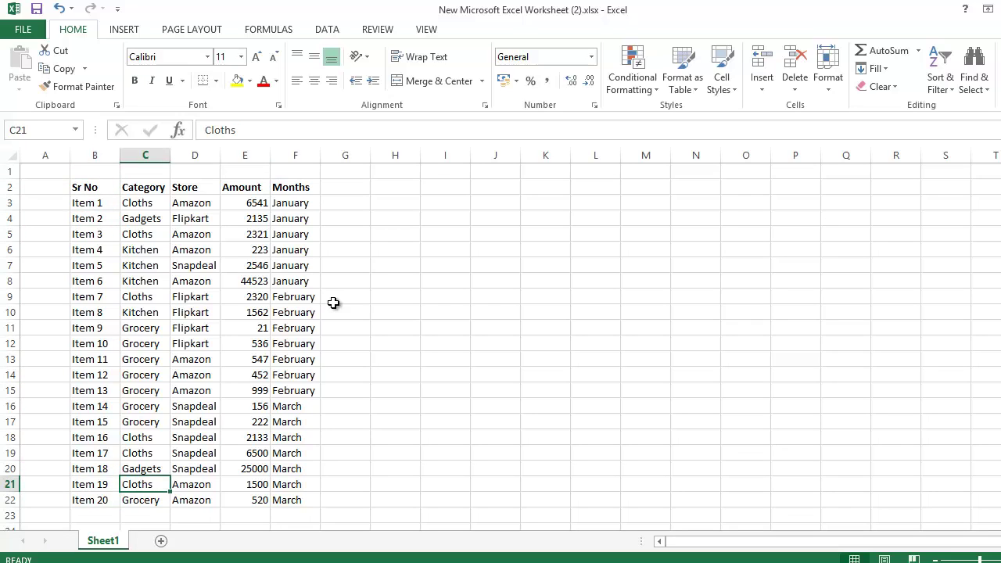
key(Up)
key(Up)
key(Up)
key(Up)
key(Up)
key(Up)
key(Up)
key(Up)
key(Up)
key(Up)
key(Up)
key(Up)
key(Up)
key(Up)
key(Up)
key(Up)
key(Up)
key(Up)
key(Up)
key(Right)
key(Down)
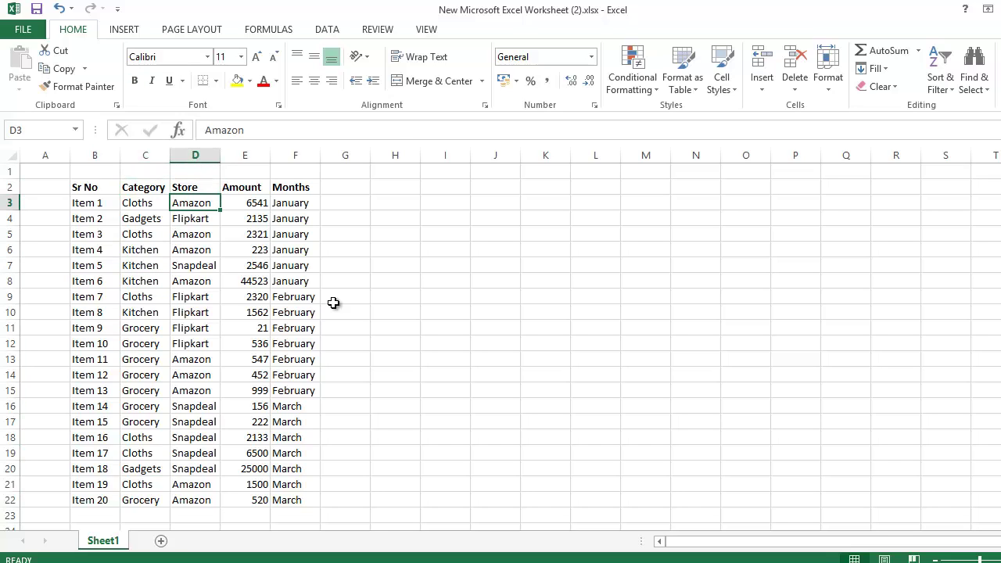
key(Down)
key(Down)
key(Down)
key(Down)
key(Down)
key(Down)
key(Down)
key(Down)
key(Down)
key(Down)
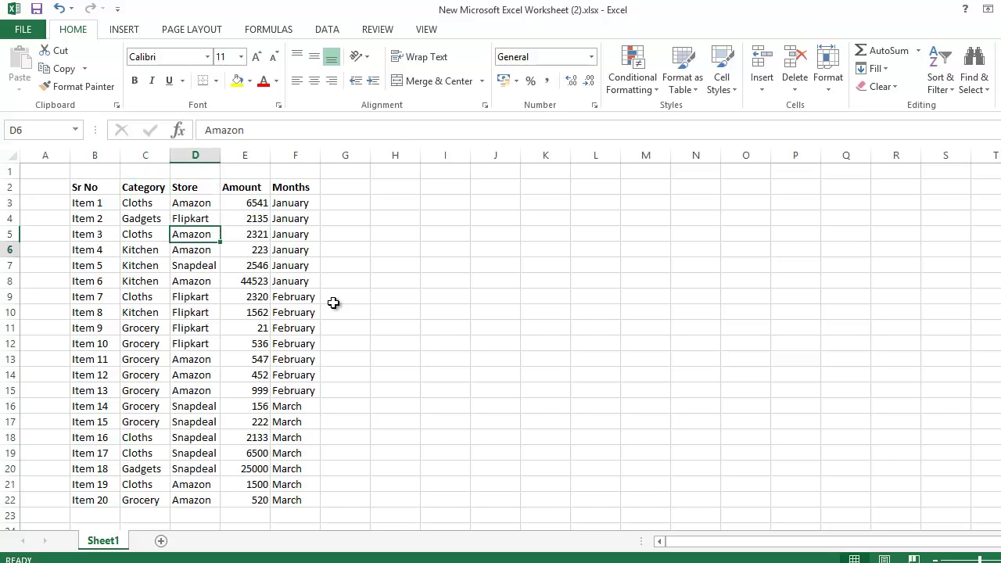
key(Right)
key(Up)
key(Up)
key(Up)
key(Up)
key(Up)
key(Up)
key(Up)
key(Up)
key(Up)
key(Up)
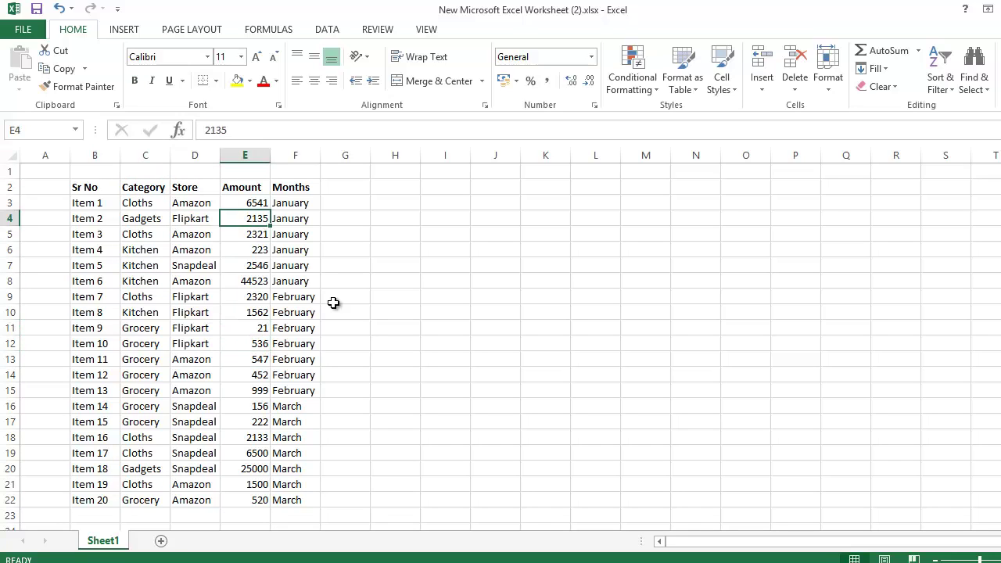
key(Right)
key(Down)
key(Down)
key(Down)
key(Down)
key(Down)
key(Down)
key(Down)
key(Down)
key(Down)
key(Down)
key(Down)
key(Down)
key(Down)
key(Down)
key(Down)
key(Down)
key(Down)
key(Down)
key(Down)
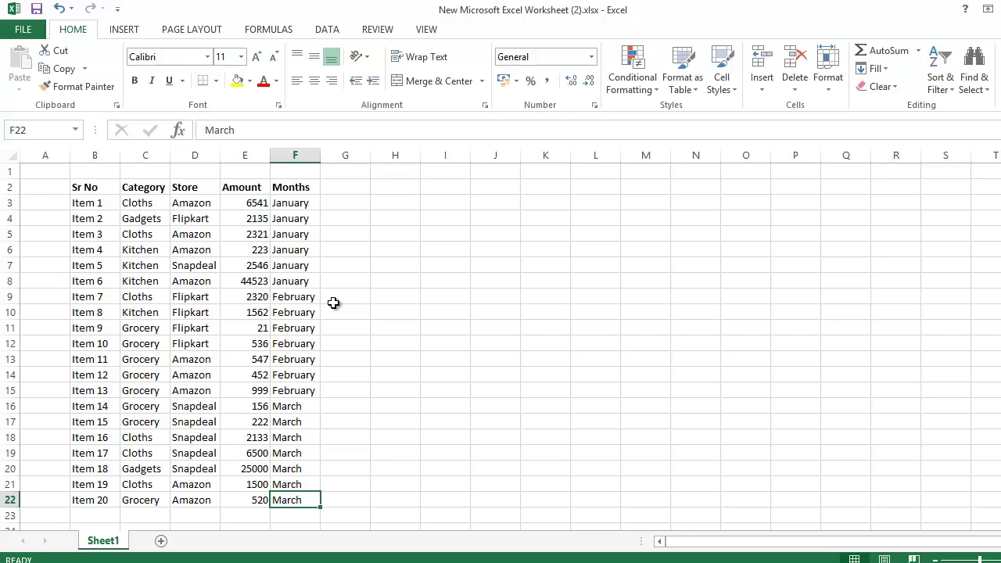
key(ctrl+Up)
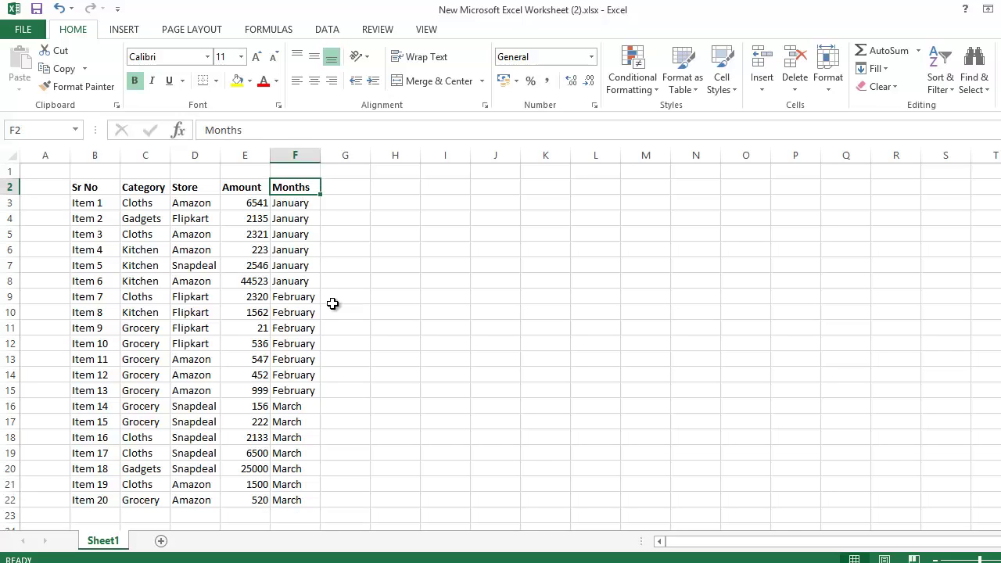
Create a PivotTable from the range B2:F22 and place it on the existing worksheet at cell I2.
drag(83, 188, 305, 501)
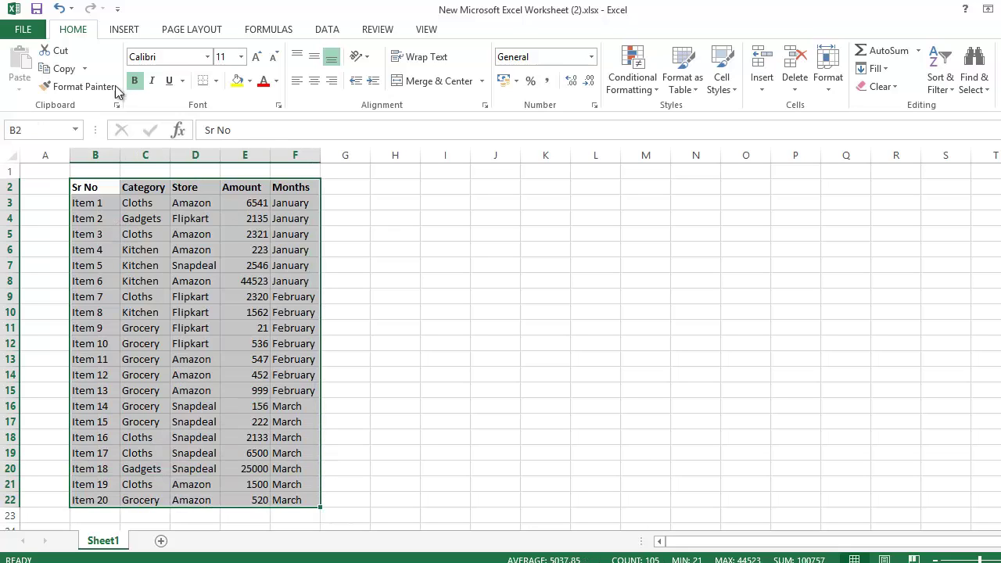
click(125, 29)
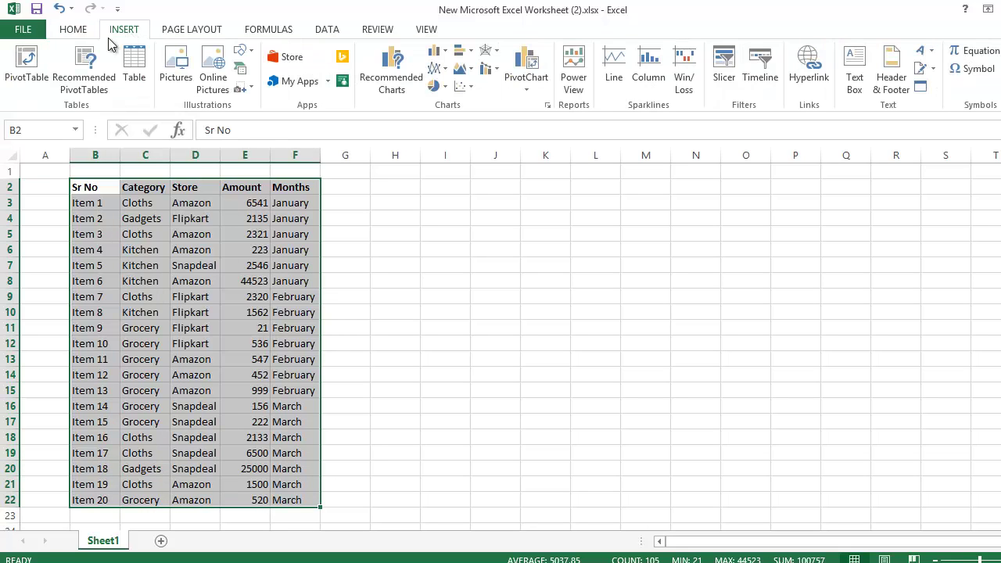
click(29, 74)
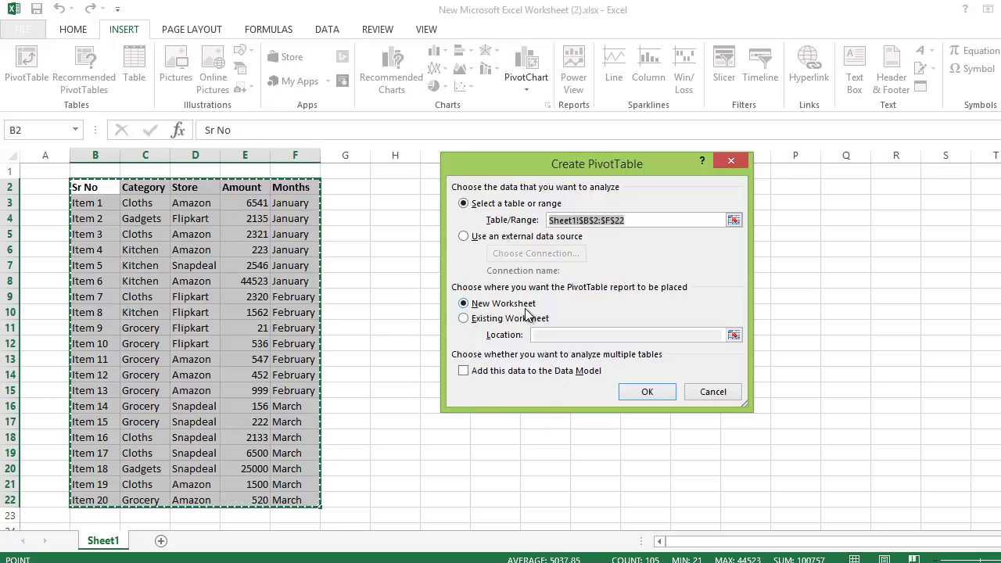
click(465, 320)
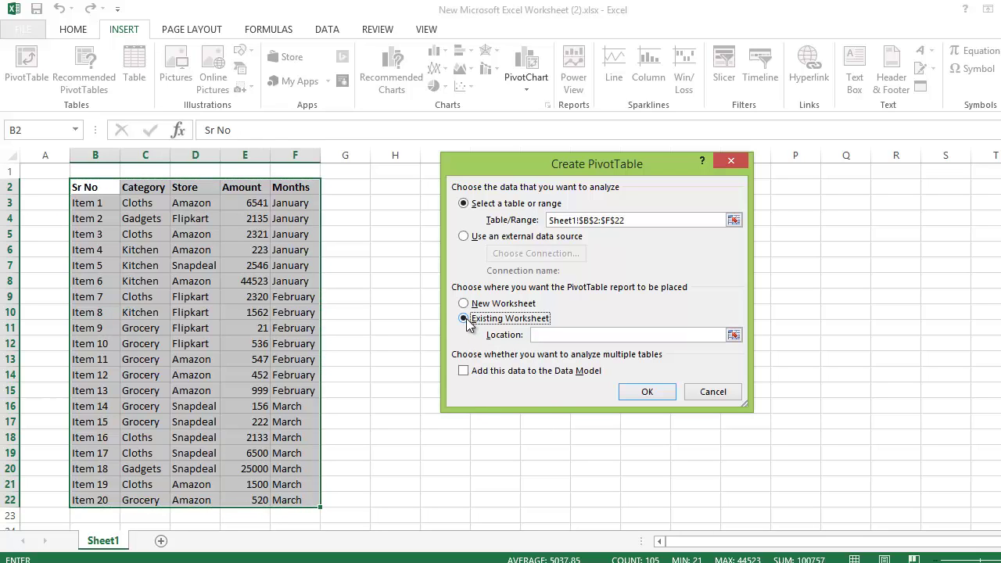
click(734, 335)
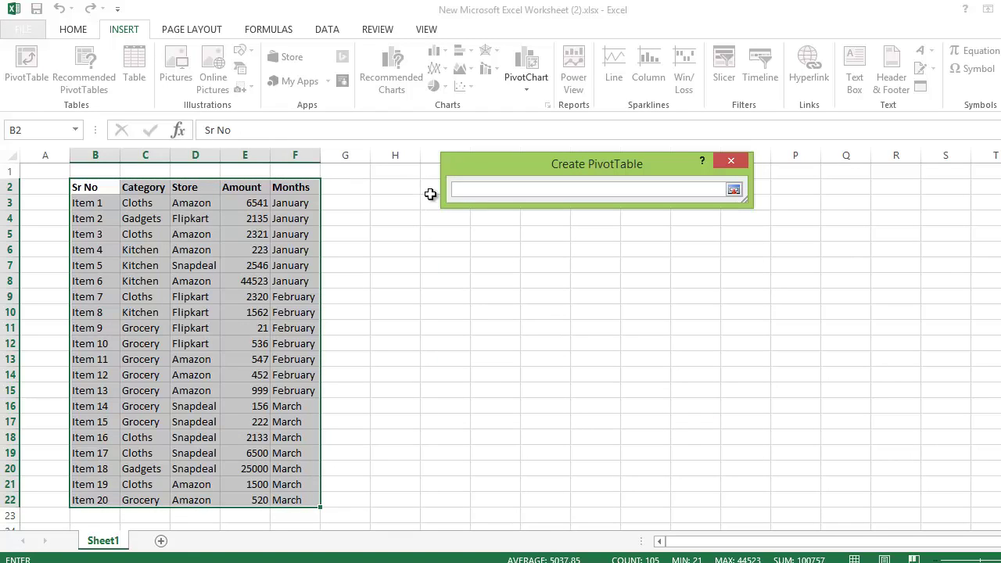
drag(514, 168, 447, 361)
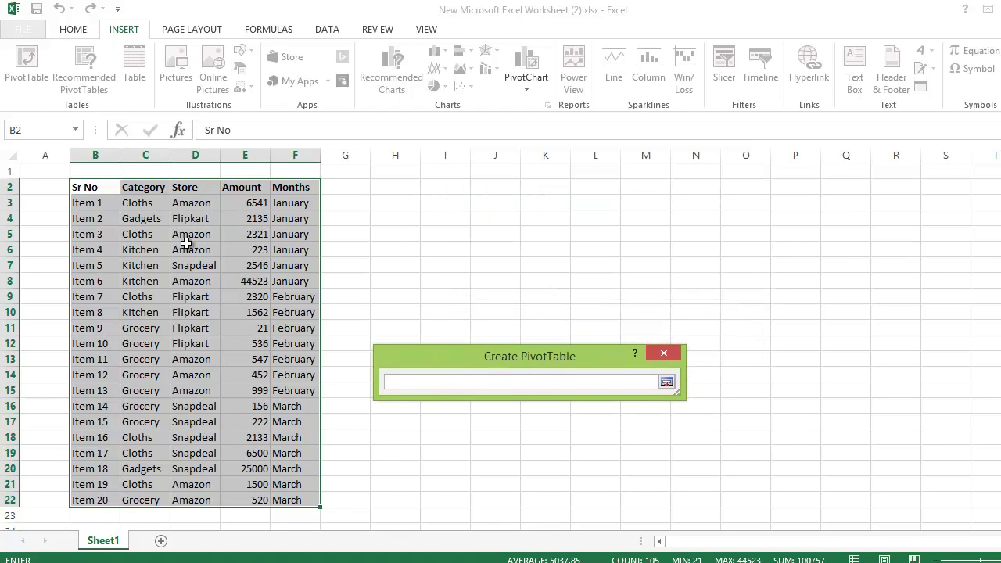
click(452, 190)
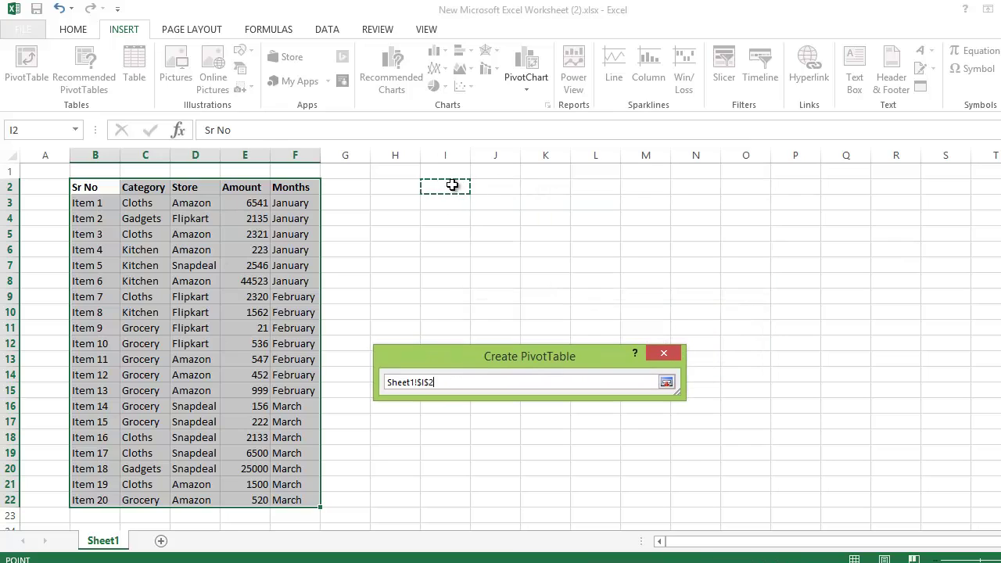
click(667, 383)
drag(580, 366, 558, 184)
click(557, 404)
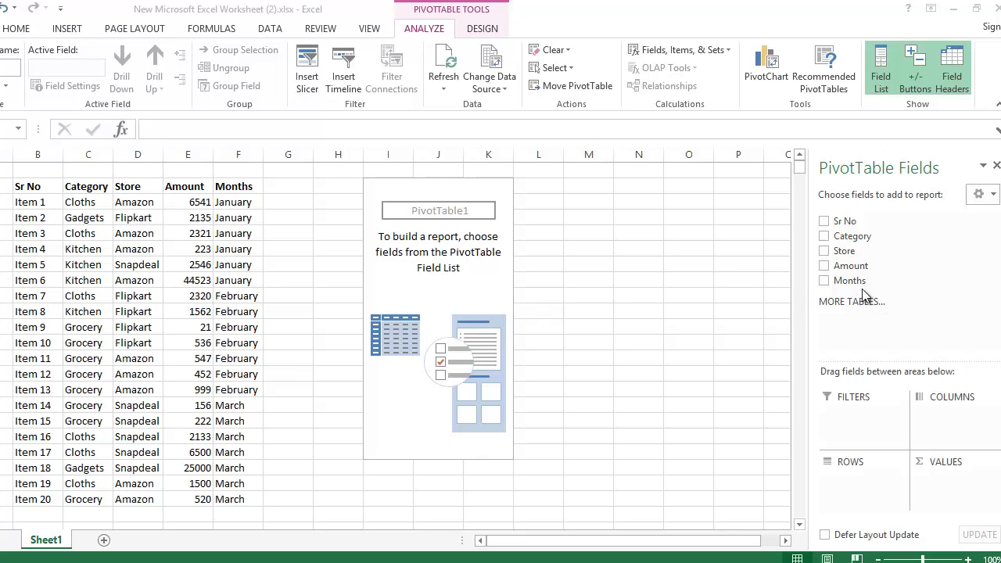
Add Months to the PivotTable's rows and Sr No to its values as a count.
drag(846, 290, 852, 479)
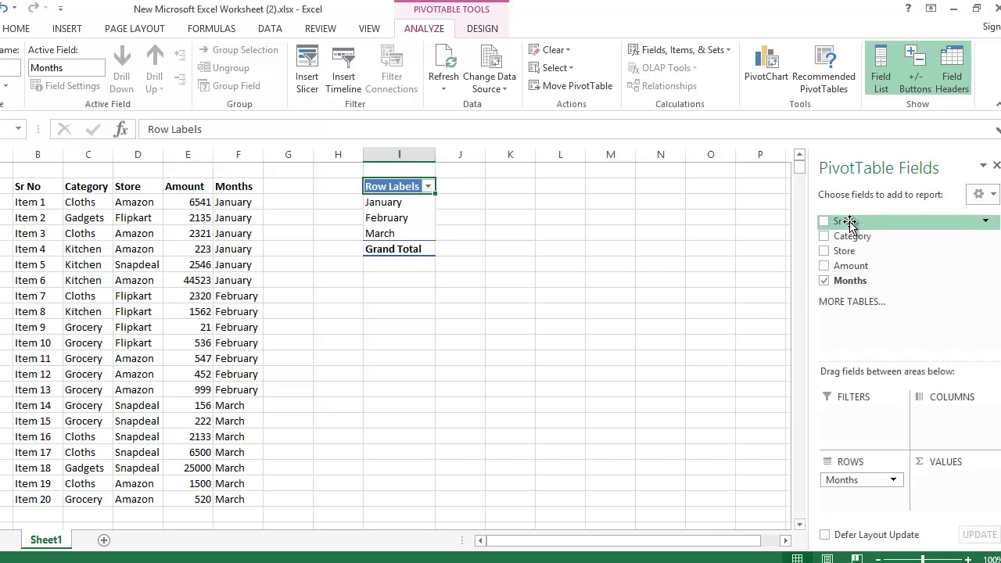
drag(850, 223, 957, 489)
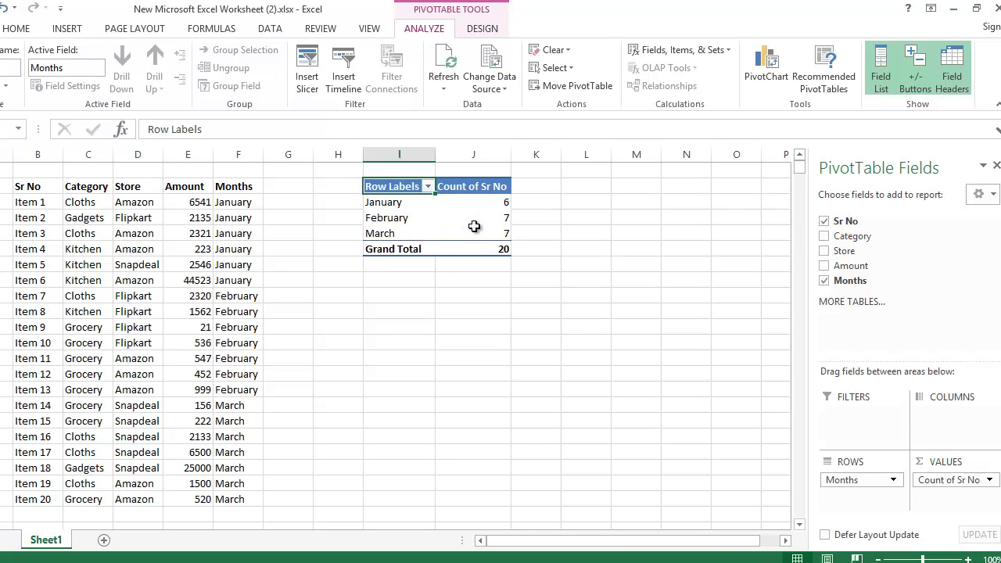
mouse_move(471, 236)
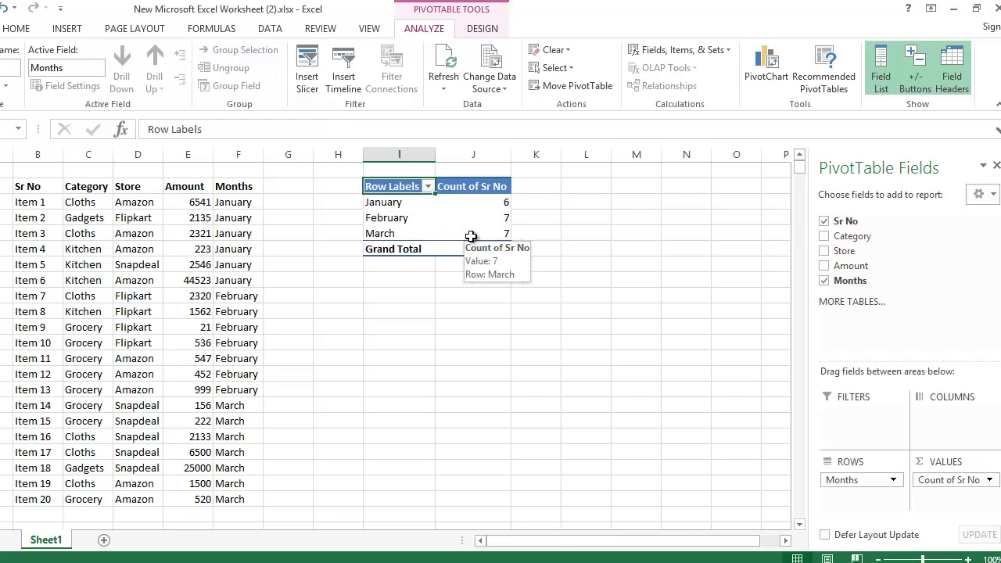
mouse_move(451, 249)
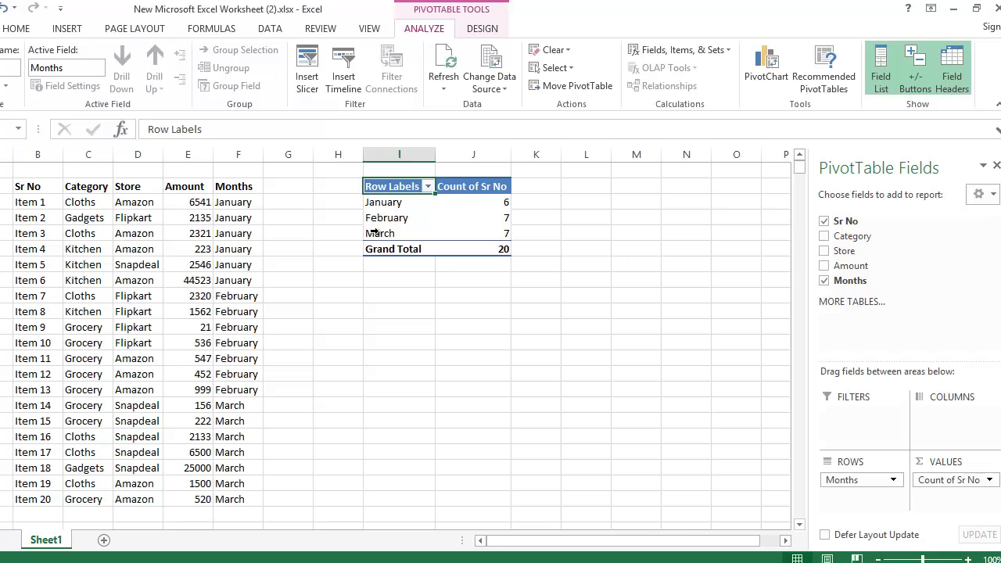
Nest Category under Months in the PivotTable's rows and add Amount as a second value field.
drag(851, 236, 892, 500)
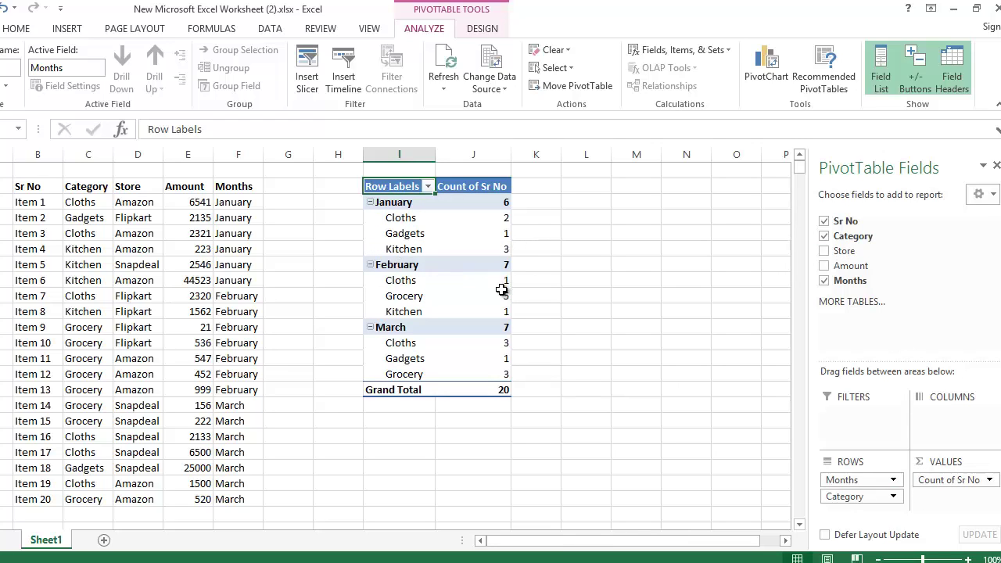
mouse_move(481, 315)
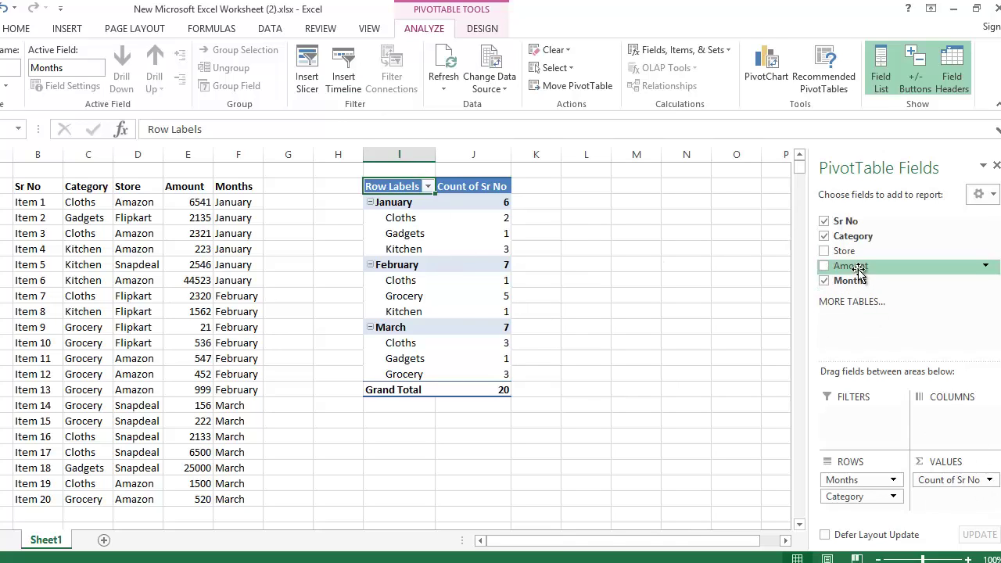
drag(856, 267, 958, 497)
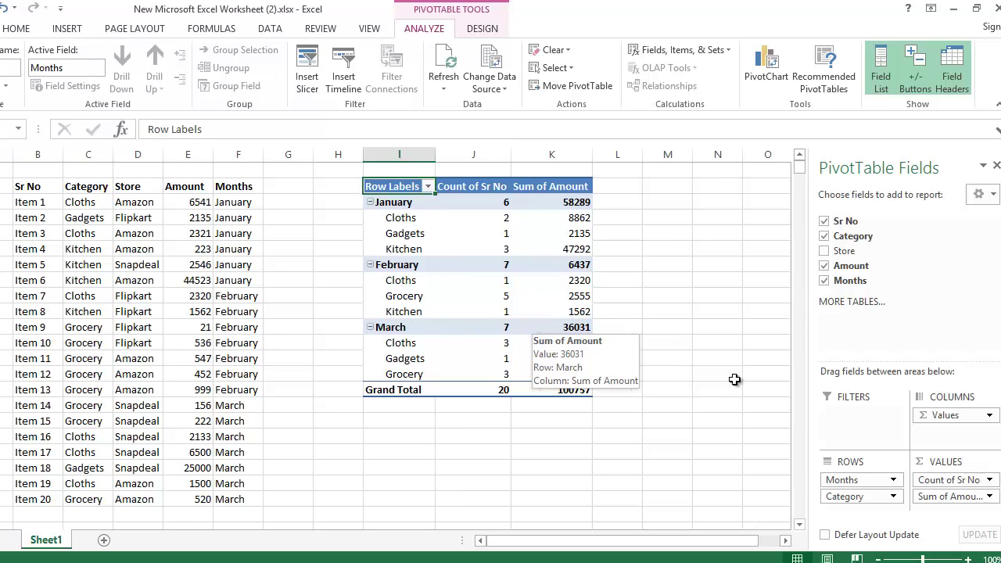
Change the PivotTable's Amount value field to summarize by Average.
click(970, 501)
click(884, 539)
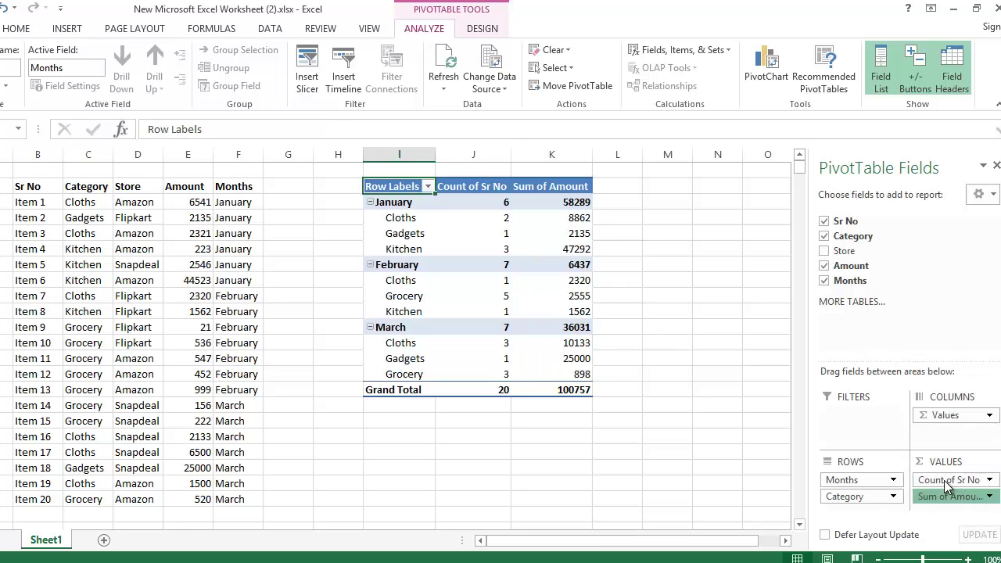
click(339, 327)
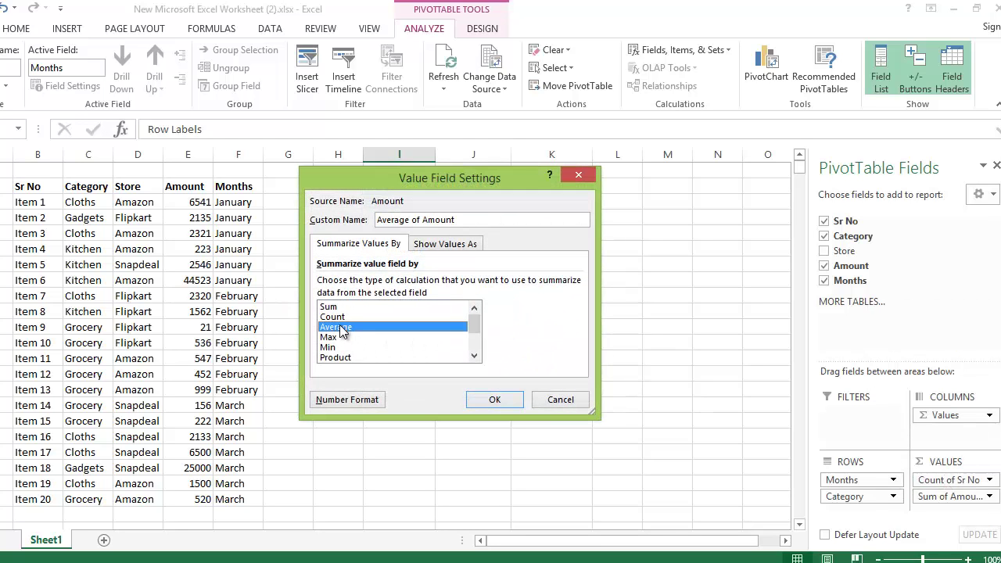
click(495, 400)
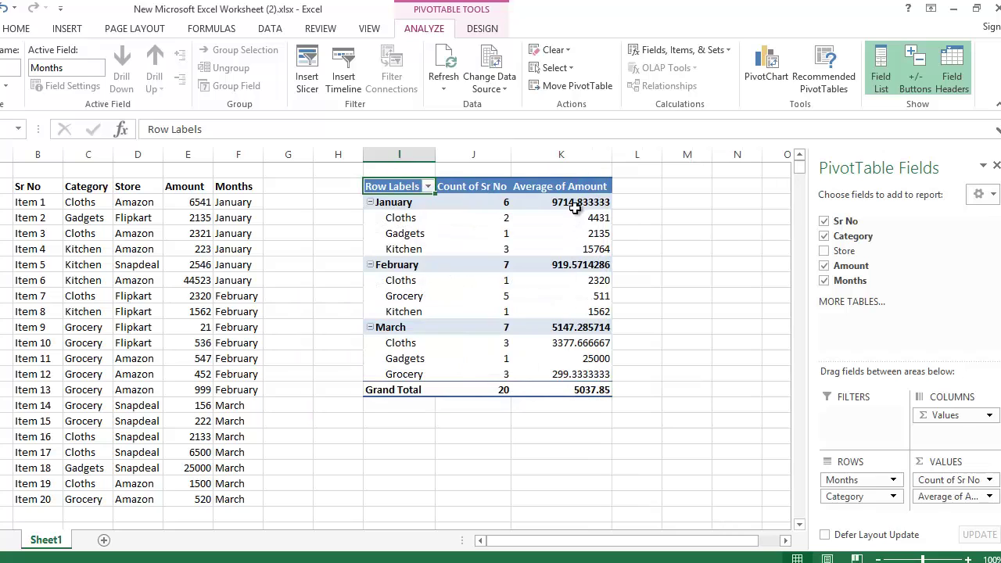
mouse_move(603, 204)
mouse_move(588, 327)
Review the calculation types available for summarizing the Sr No value field, keeping Count.
click(984, 480)
click(935, 521)
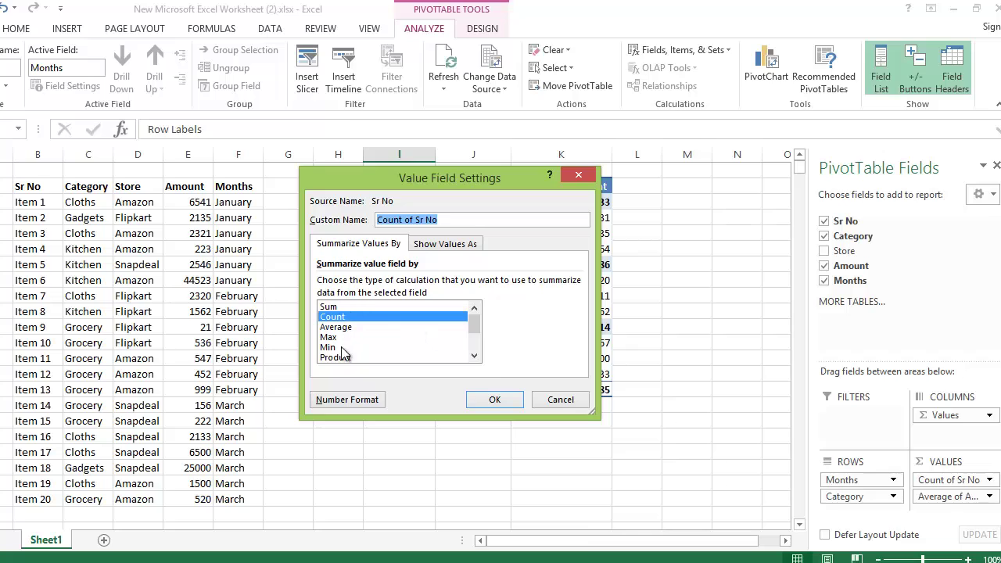
click(475, 357)
click(475, 357)
click(475, 357)
click(476, 358)
click(476, 357)
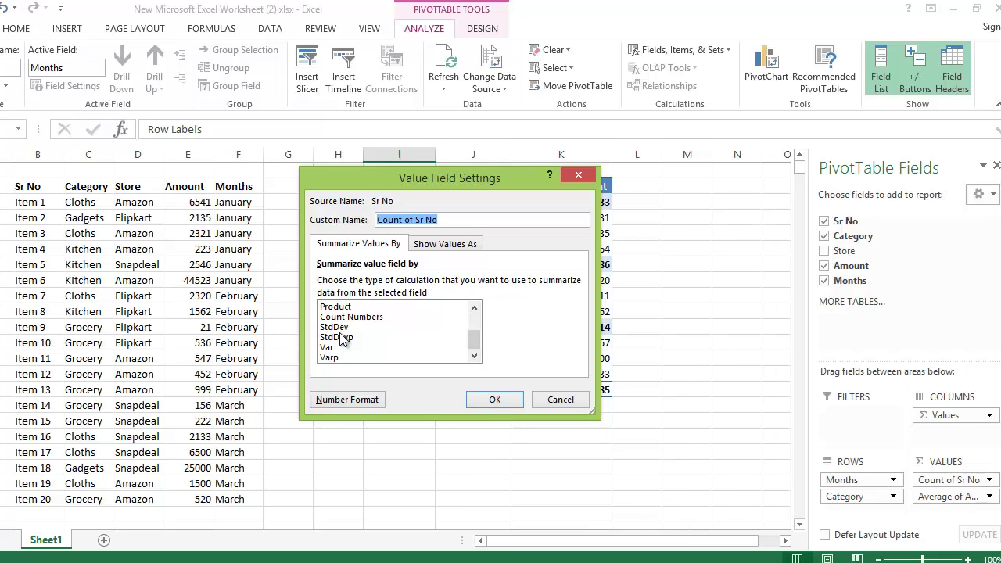
click(495, 400)
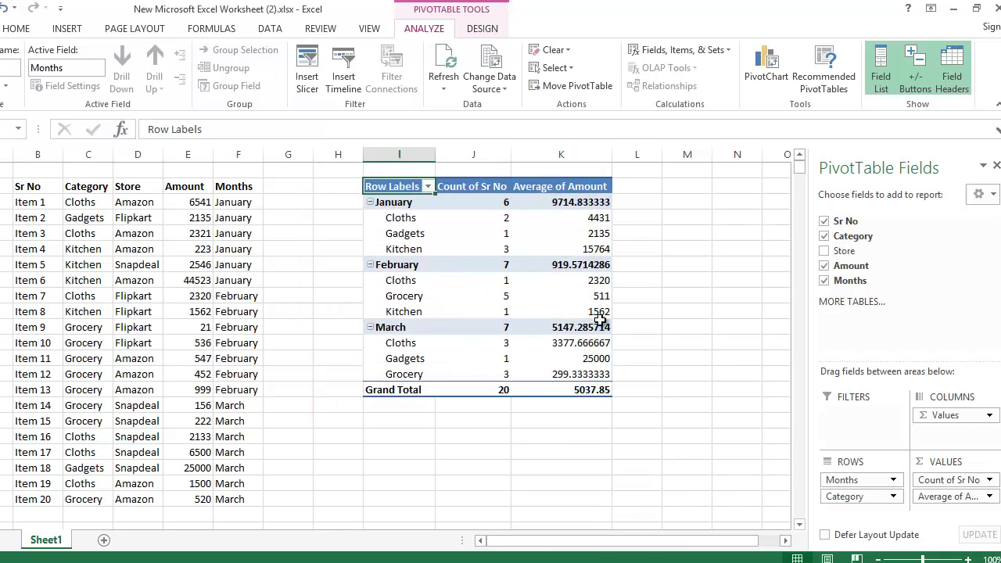